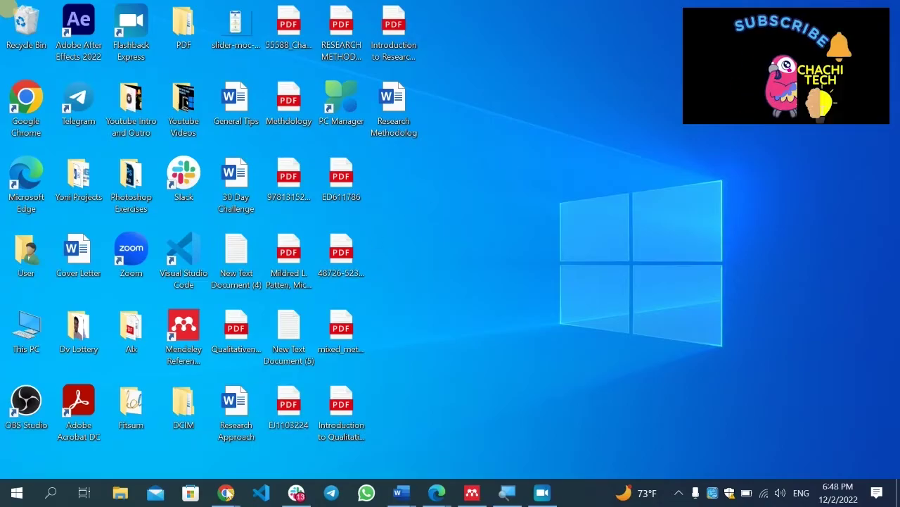
Switch to the Chrome window and review the viewer comments under the "This App Can't Run on your PC" video
mouse_move(226, 492)
click(243, 450)
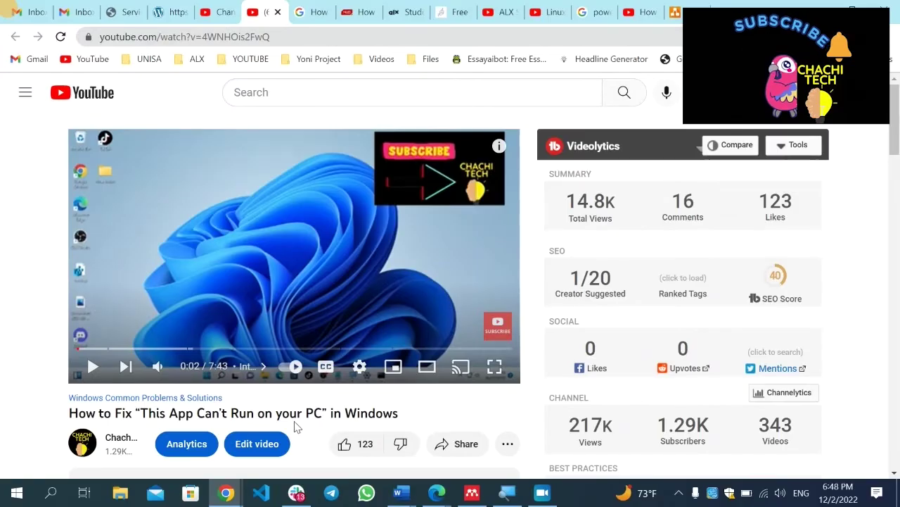
scroll(361, 418, down, 1)
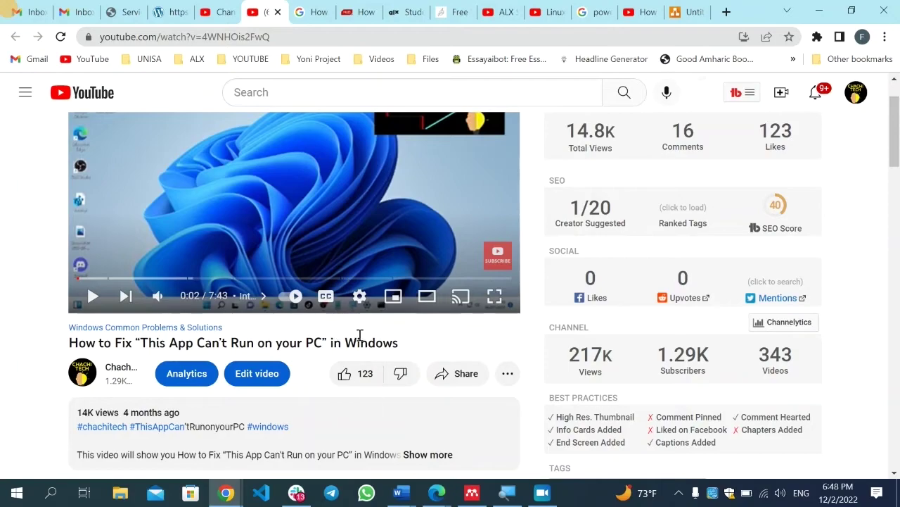
scroll(355, 334, down, 1)
scroll(328, 336, down, 2)
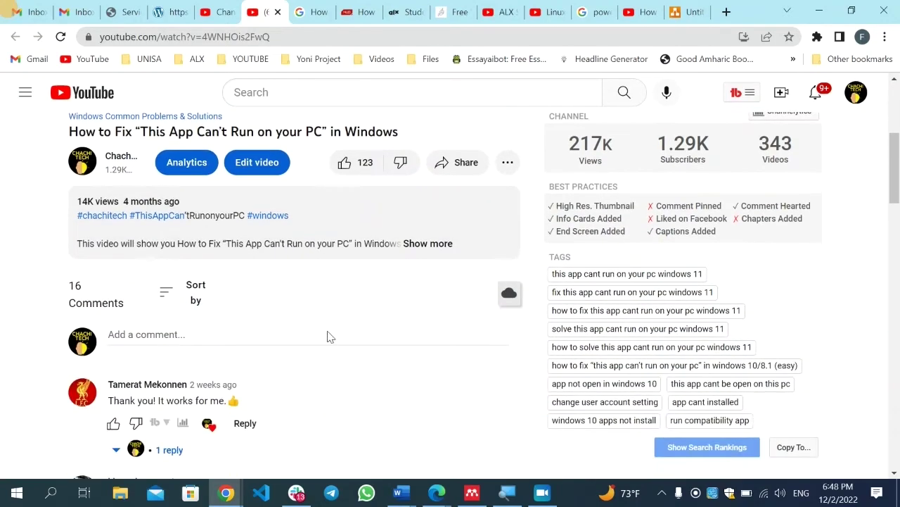
scroll(328, 331, down, 1)
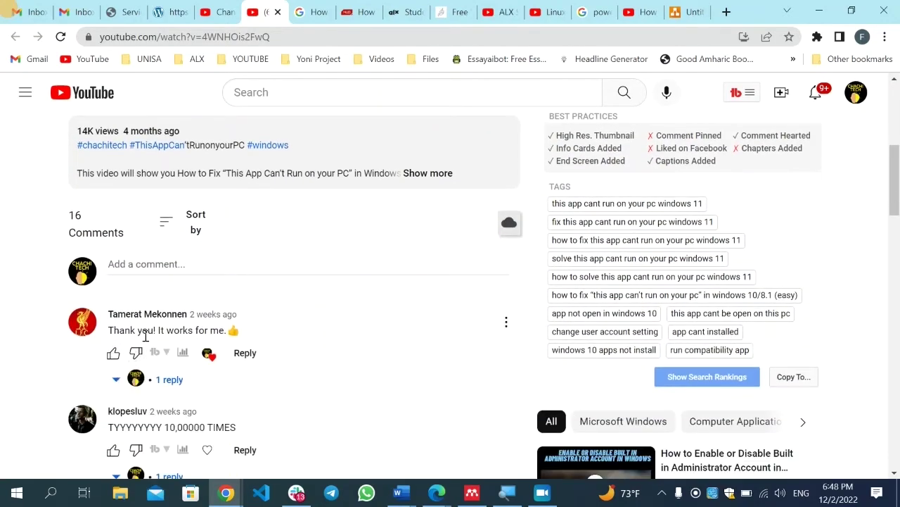
scroll(159, 324, down, 1)
scroll(146, 341, down, 2)
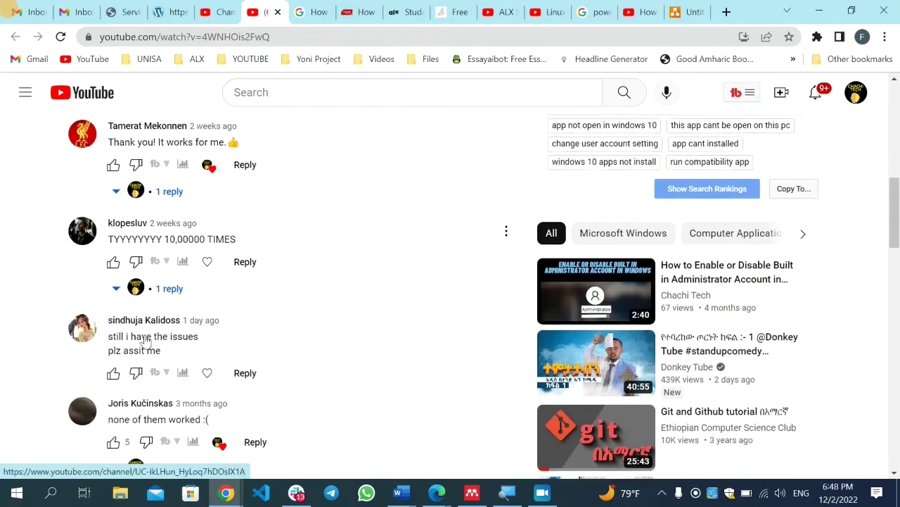
scroll(143, 341, down, 1)
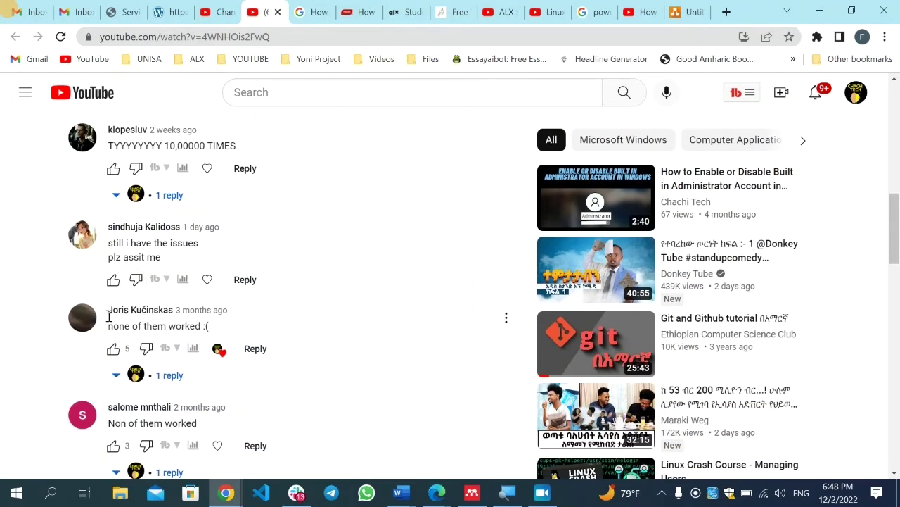
scroll(141, 327, down, 1)
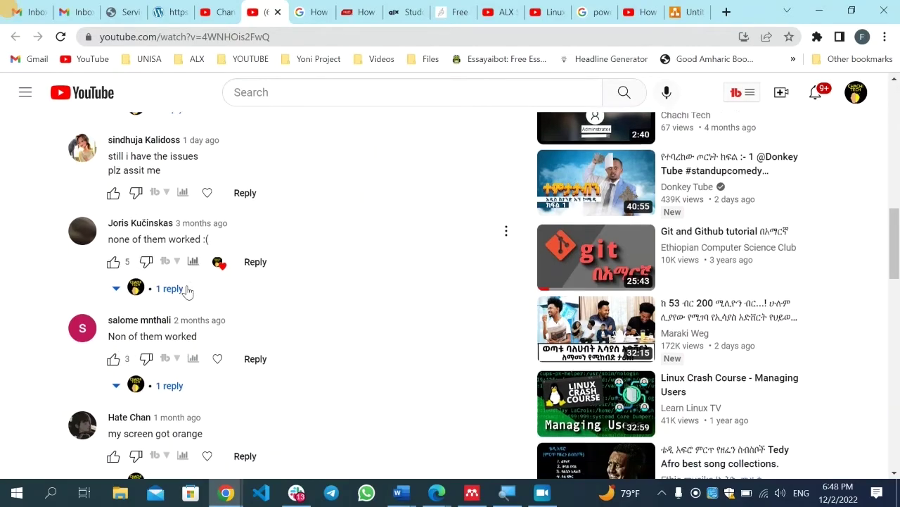
scroll(147, 306, up, 2)
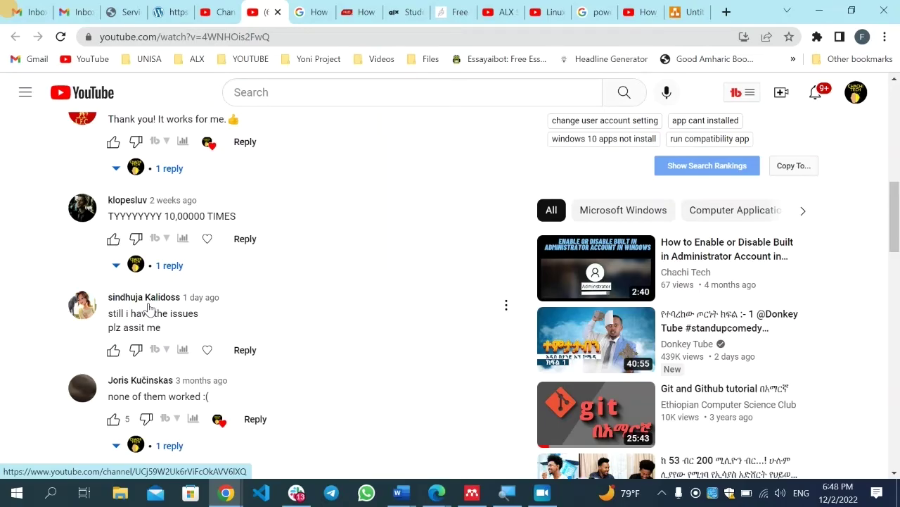
click(819, 10)
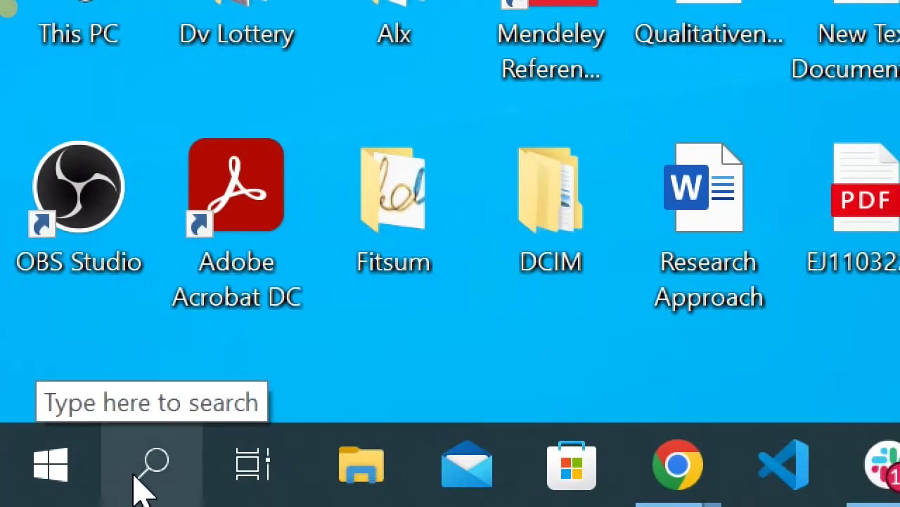
Search Windows for "system information", open the System Information app, check the System Type in the summary, and close it
click(145, 486)
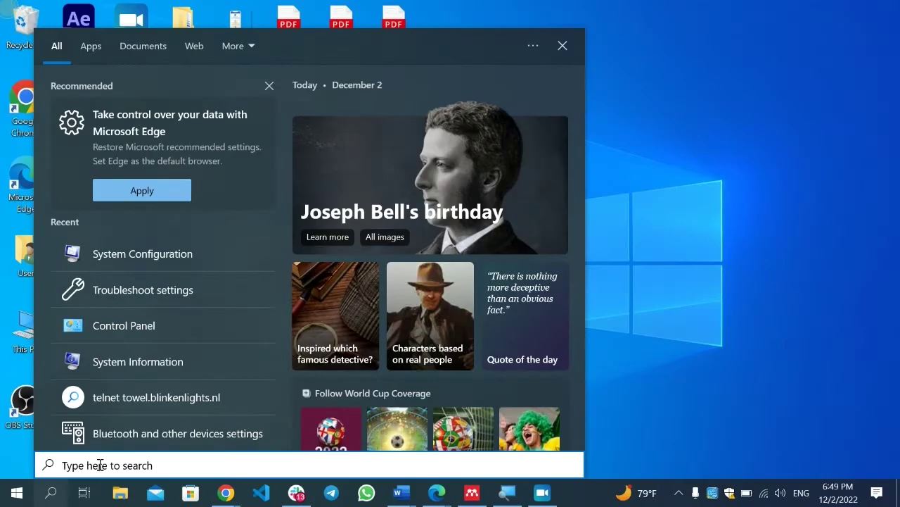
text(syste)
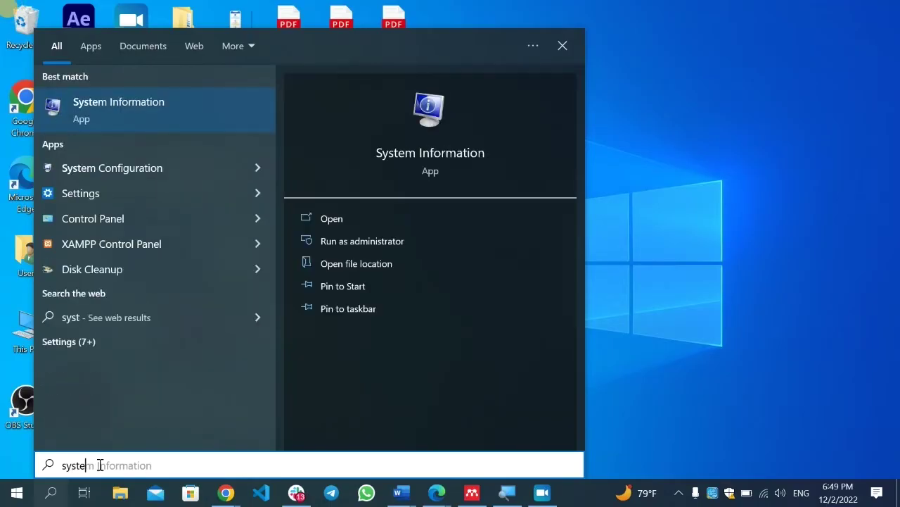
text(m inform)
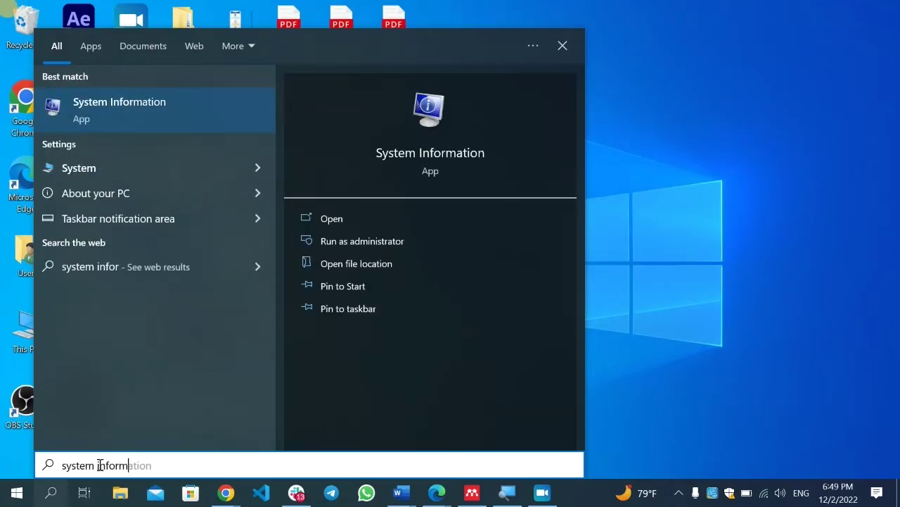
text(ation)
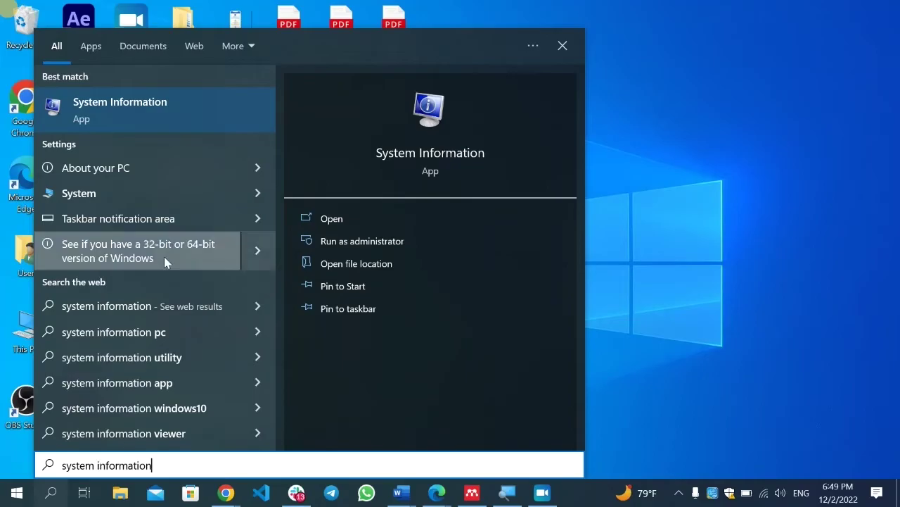
click(163, 103)
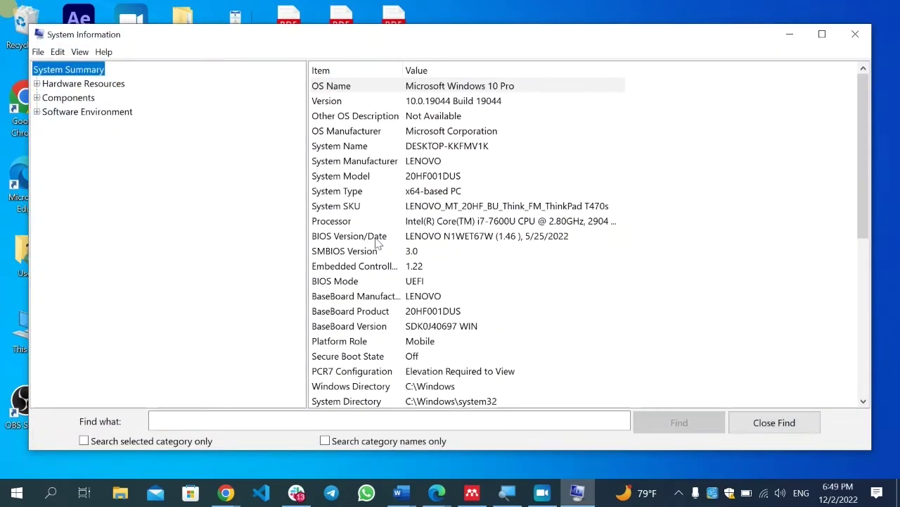
key(super)
key(super)
click(866, 39)
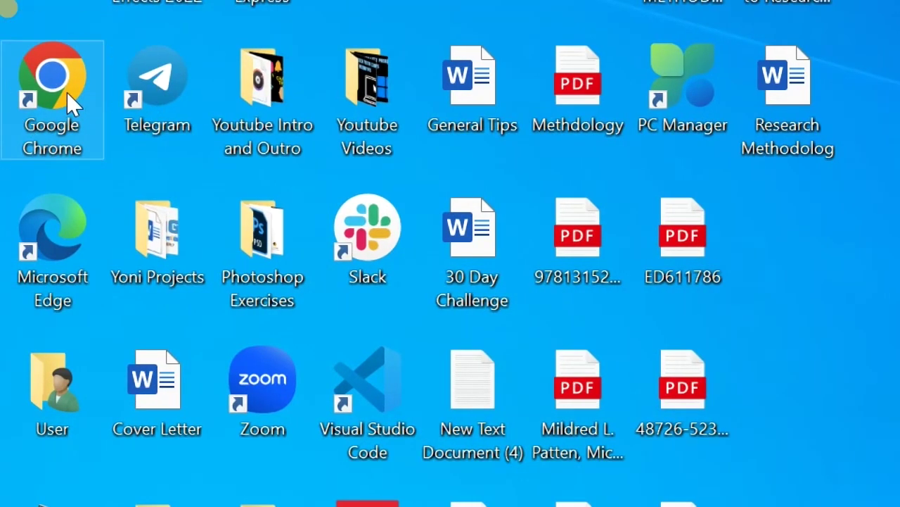
Open the compatibility settings in the properties of the Google Chrome desktop shortcut
right_click(69, 94)
key(Escape)
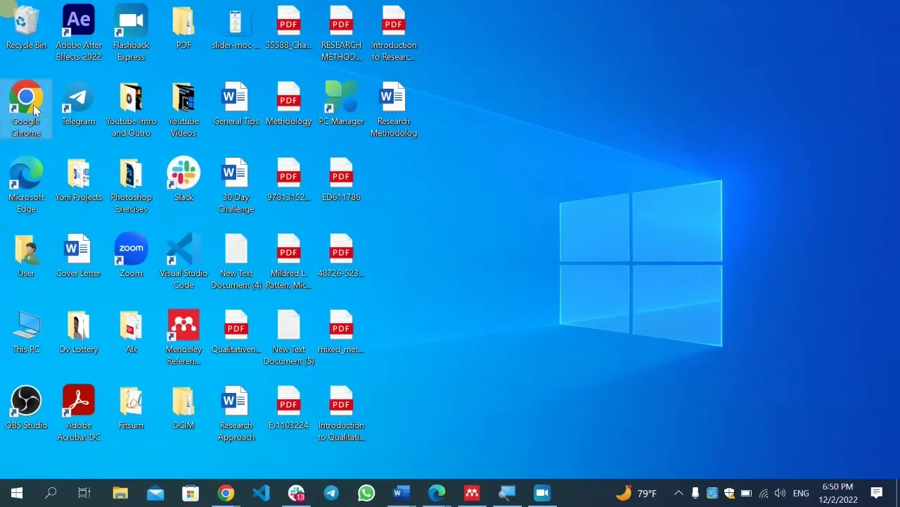
right_click(55, 92)
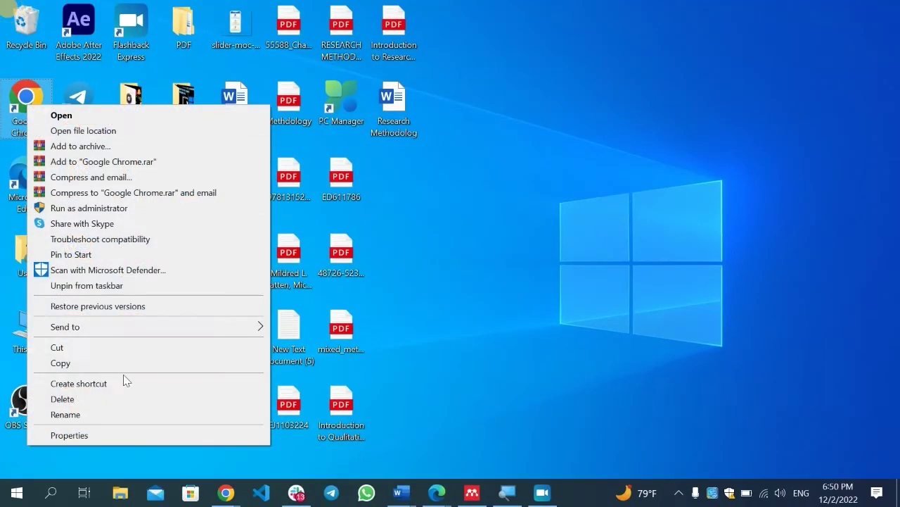
click(106, 442)
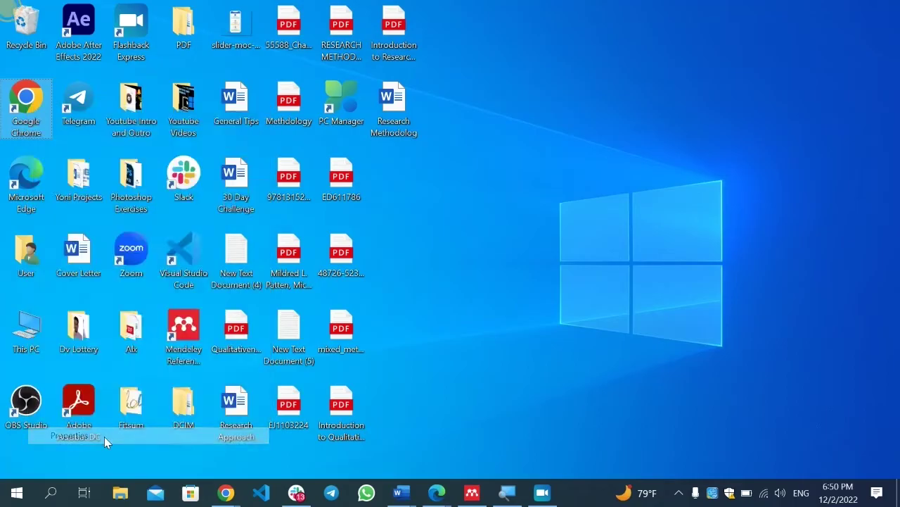
click(237, 133)
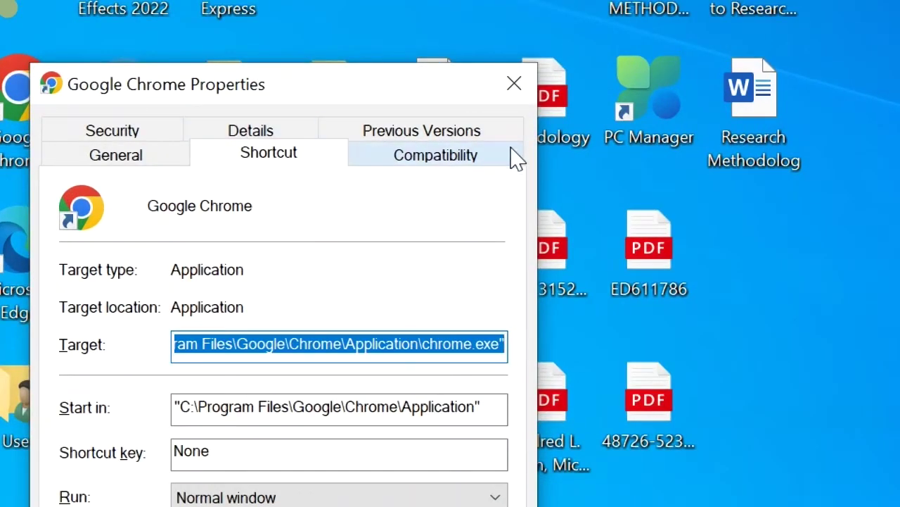
click(256, 137)
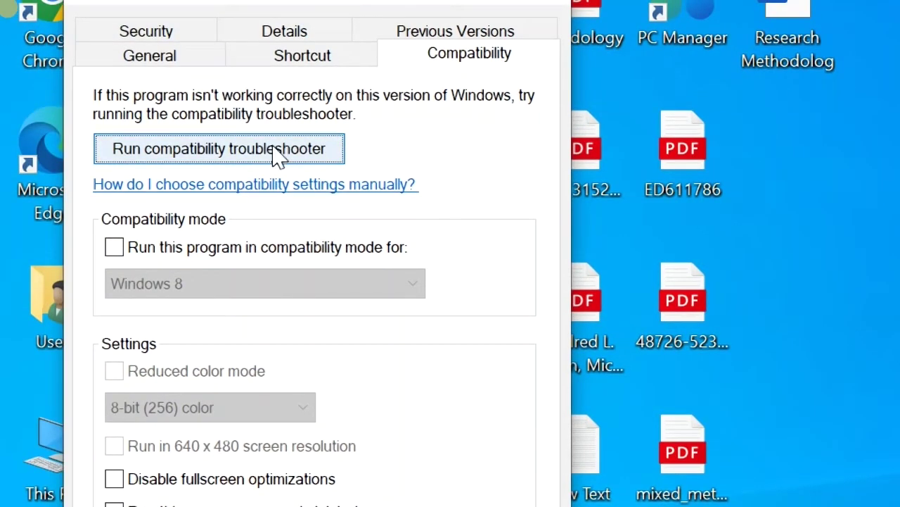
Run the compatibility troubleshooter for Google Chrome and try the recommended settings
click(242, 151)
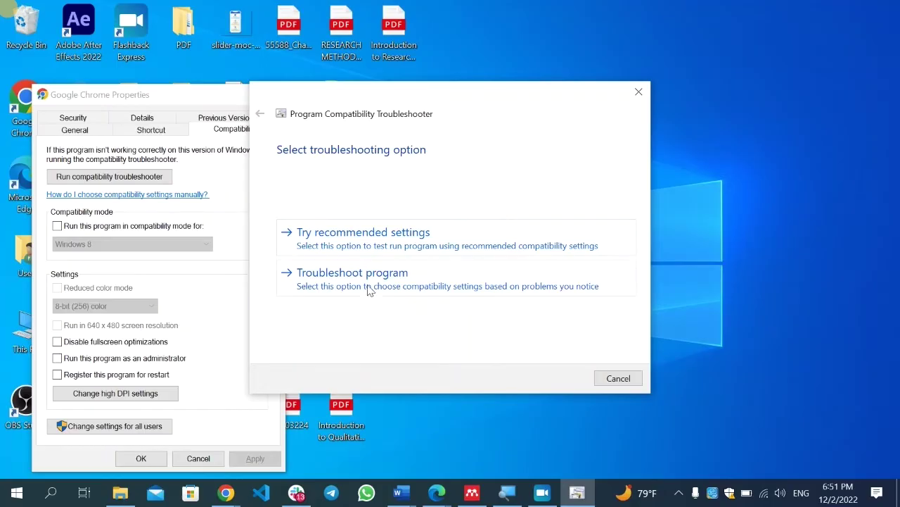
click(341, 244)
click(344, 238)
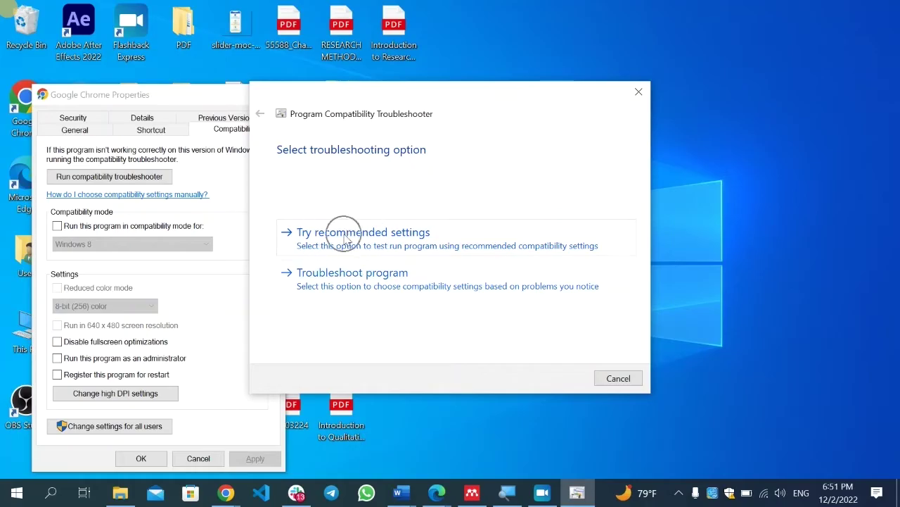
click(345, 239)
click(344, 239)
click(345, 240)
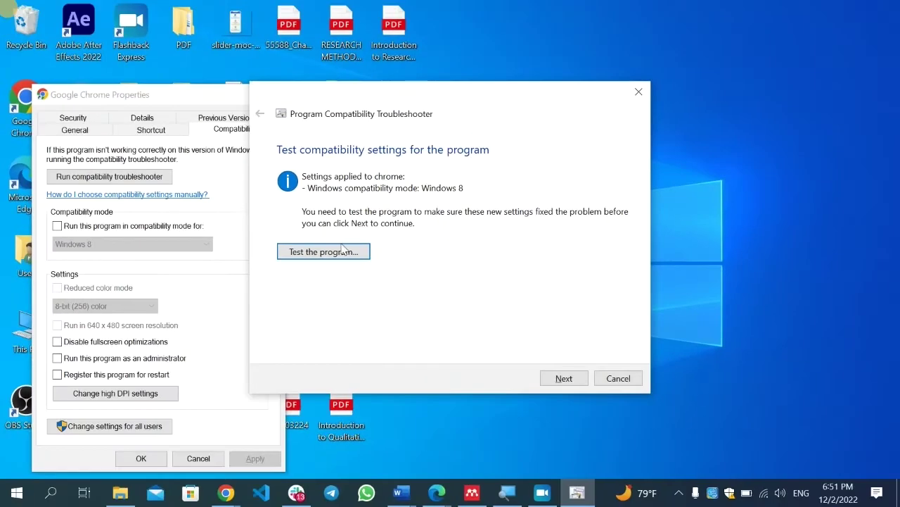
Test Chrome with the recommended compatibility settings, close the test window, and exit the troubleshooter without saving the settings
click(334, 256)
click(325, 251)
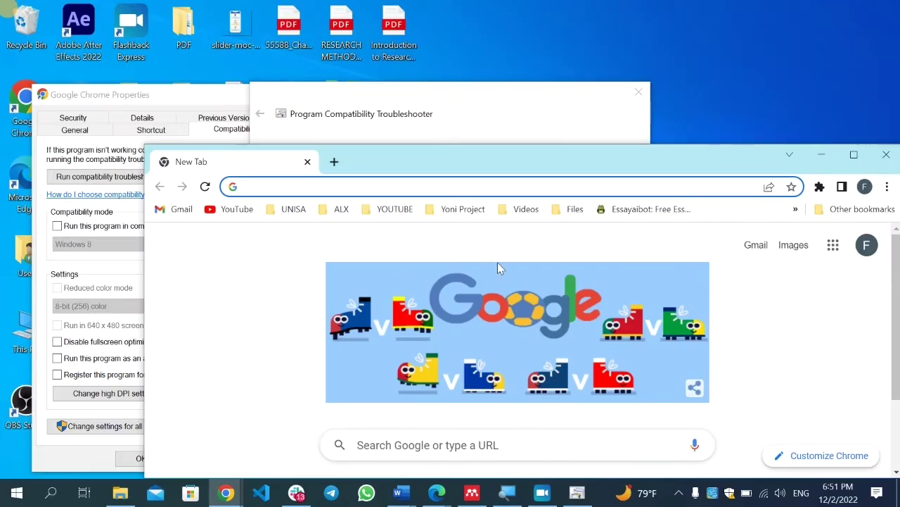
click(883, 155)
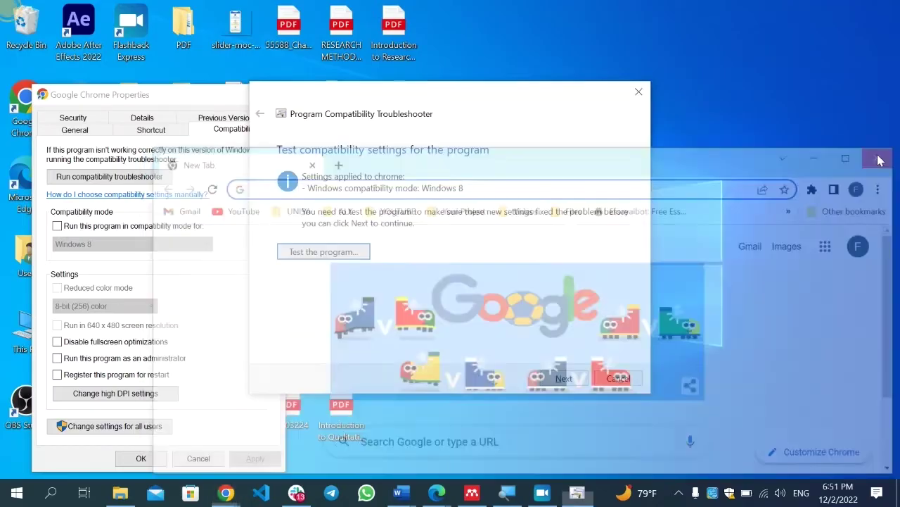
click(563, 380)
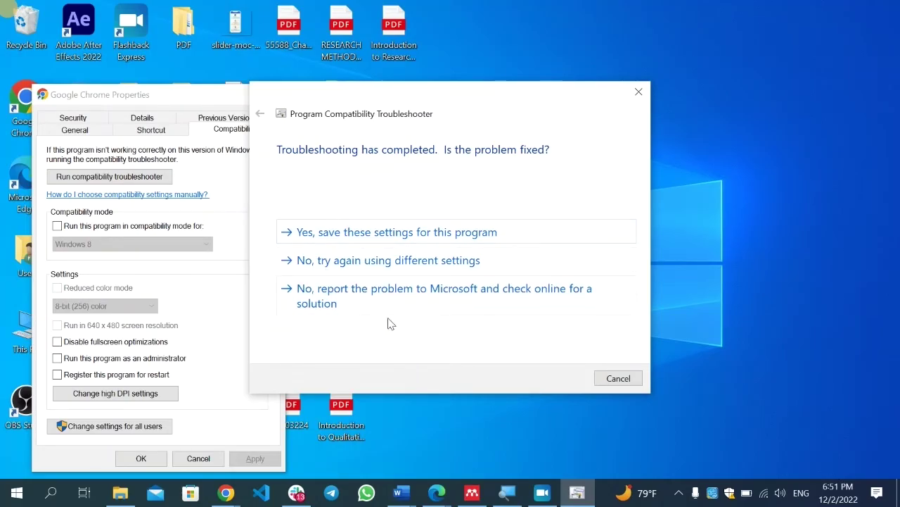
click(613, 378)
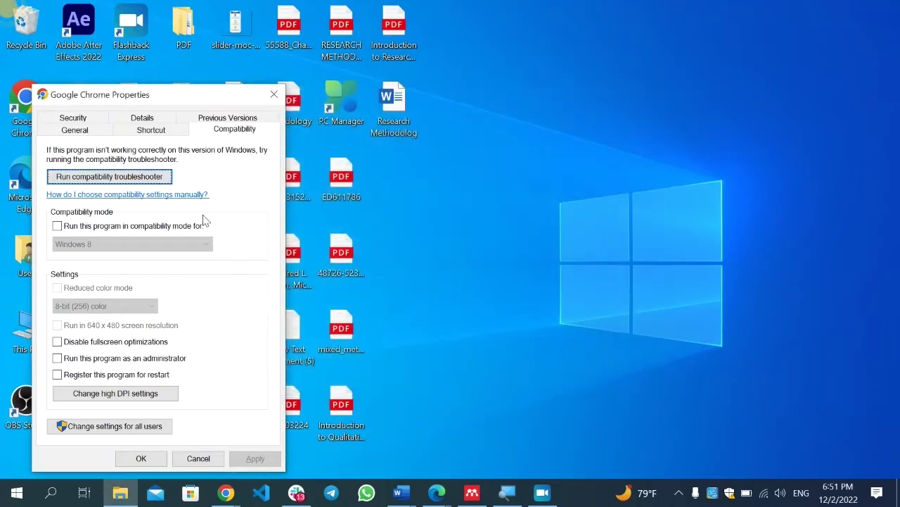
click(166, 176)
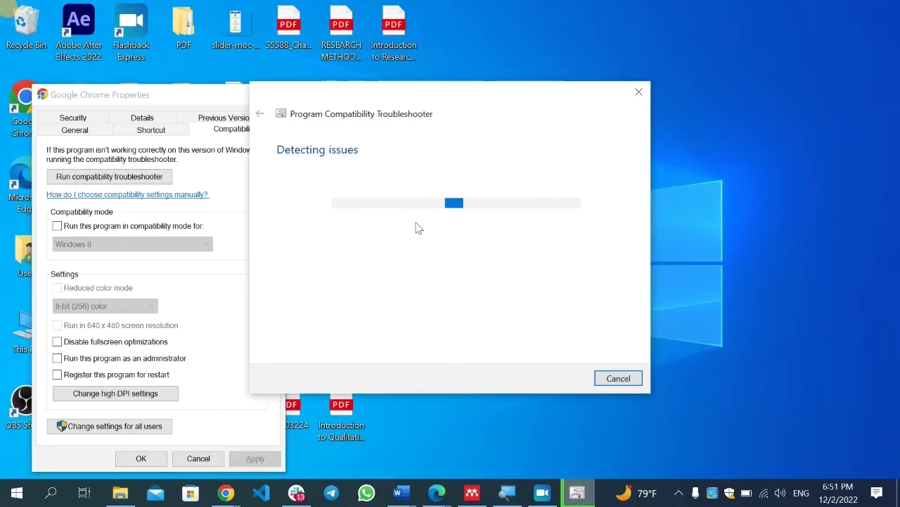
click(332, 290)
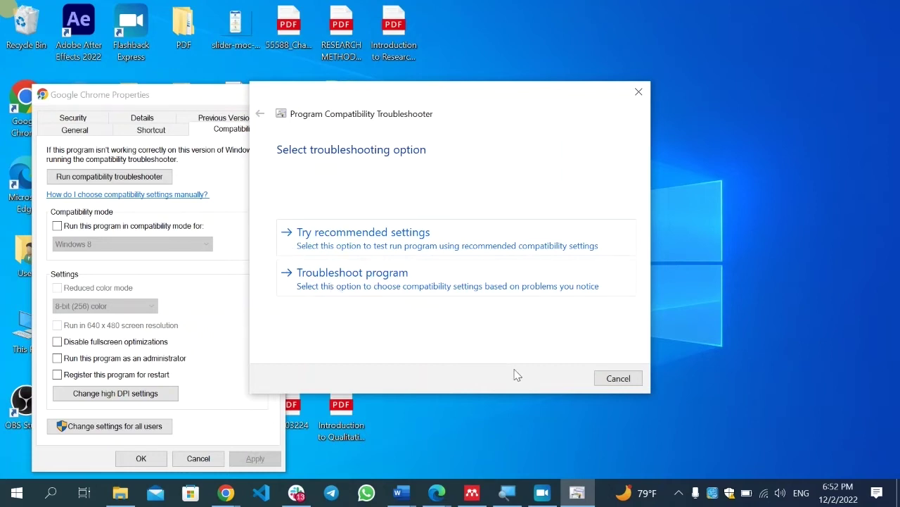
click(619, 381)
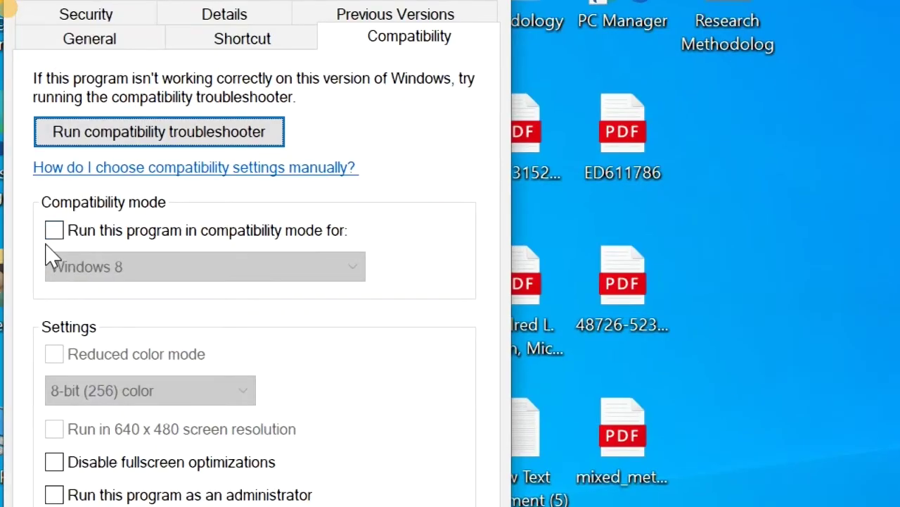
Enable compatibility mode for Google Chrome, try the Windows 7 option, and set the mode to Windows 8
click(50, 232)
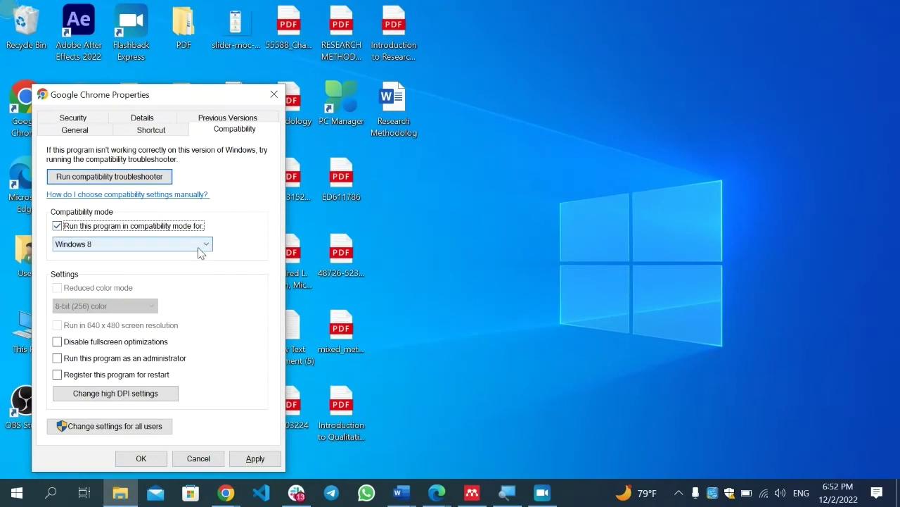
click(199, 248)
click(94, 293)
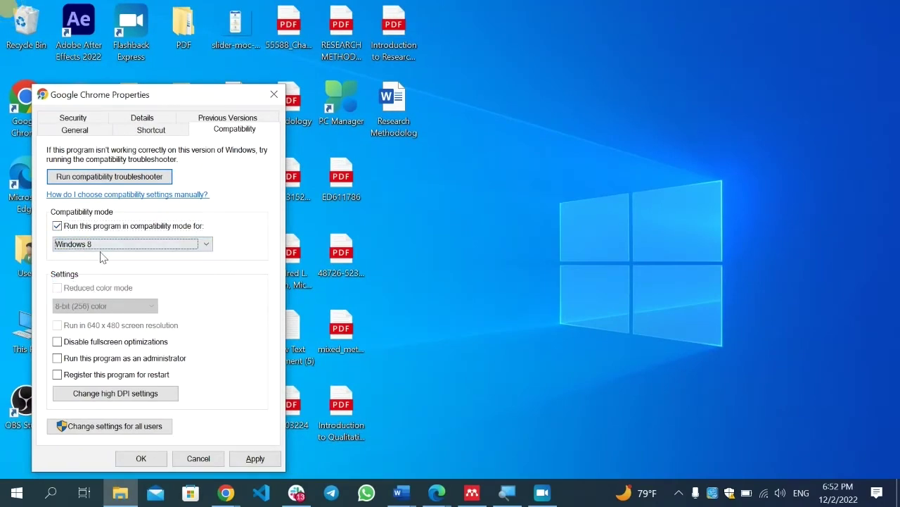
click(213, 249)
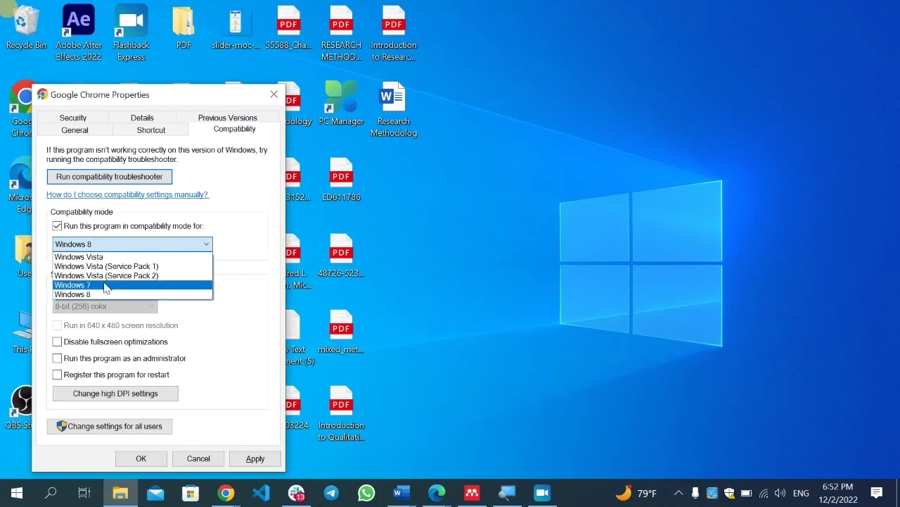
click(123, 282)
click(206, 250)
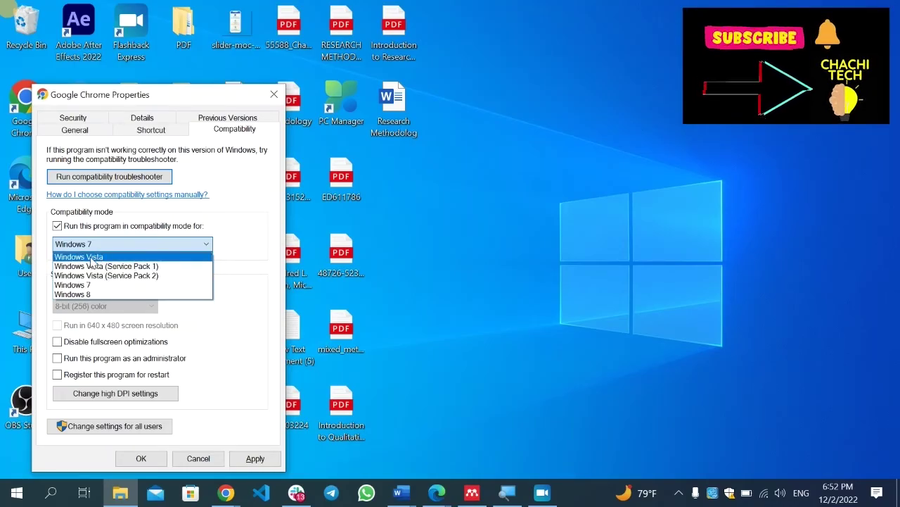
click(85, 294)
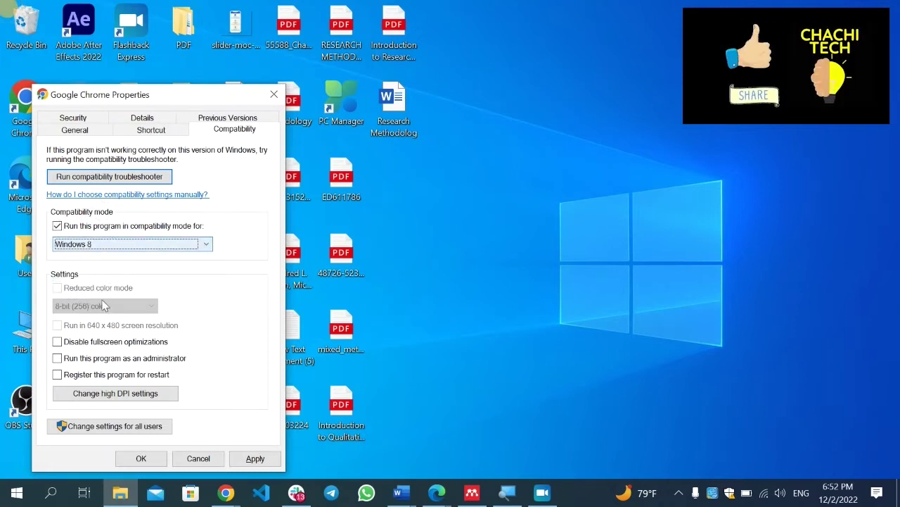
Enable running Google Chrome as an administrator, choose Windows 7 as its compatibility mode, and close the properties
click(67, 359)
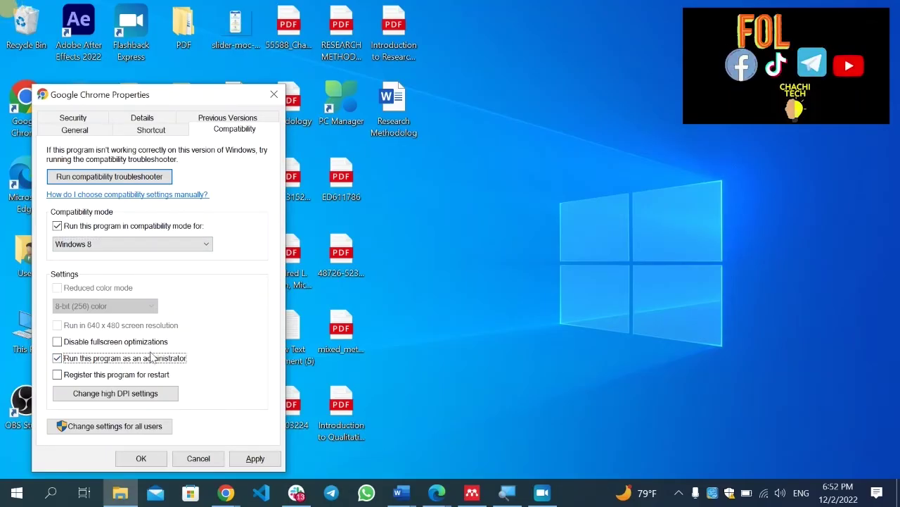
click(262, 459)
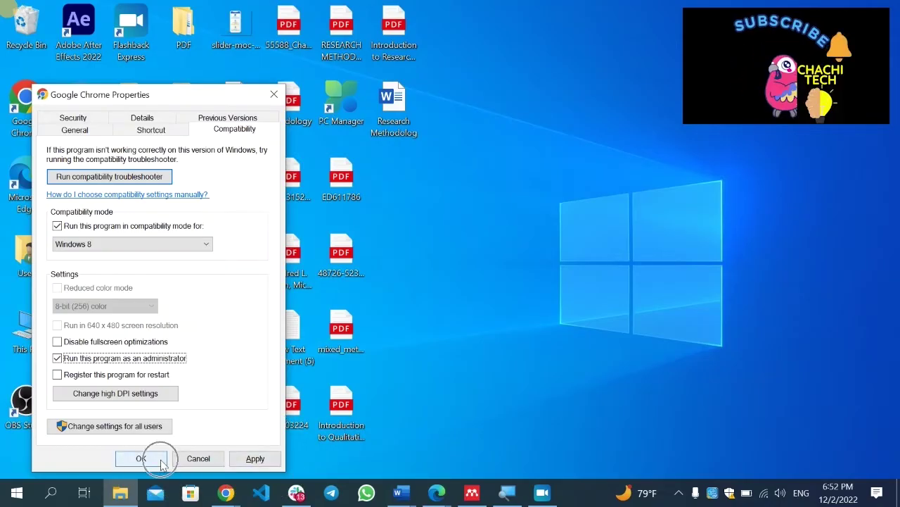
click(205, 243)
click(106, 285)
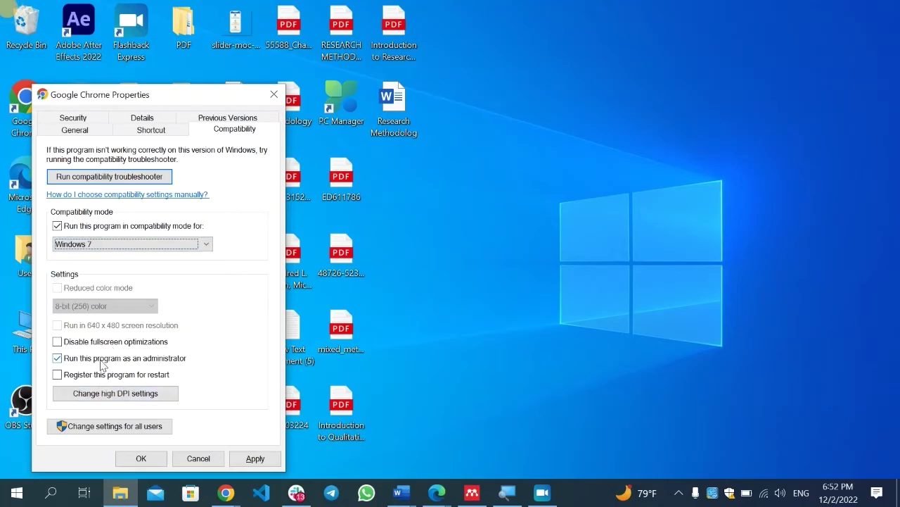
click(275, 92)
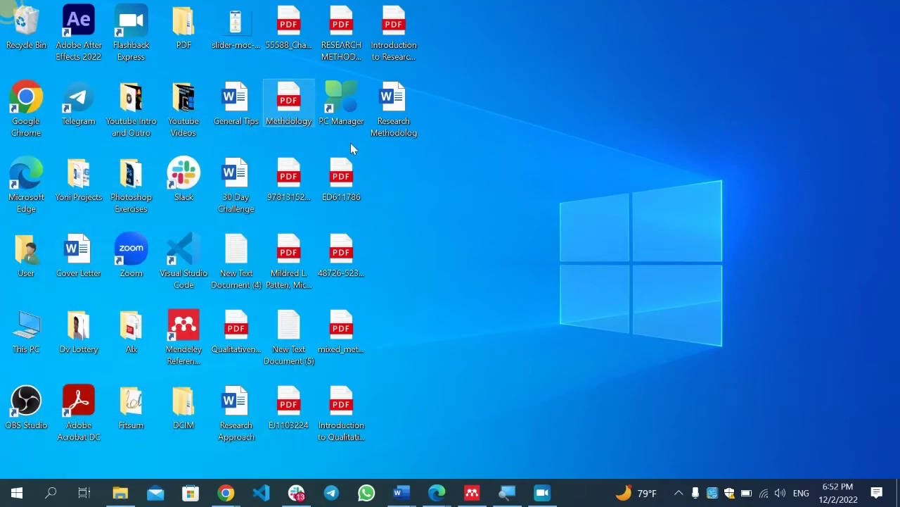
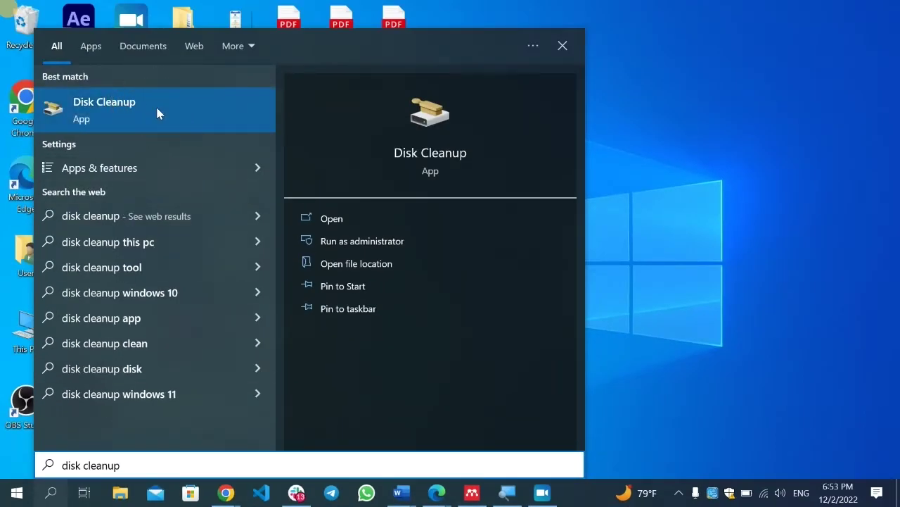
Open Disk Cleanup for drive C: and add Temporary files and Recycle Bin to the files to delete
click(156, 112)
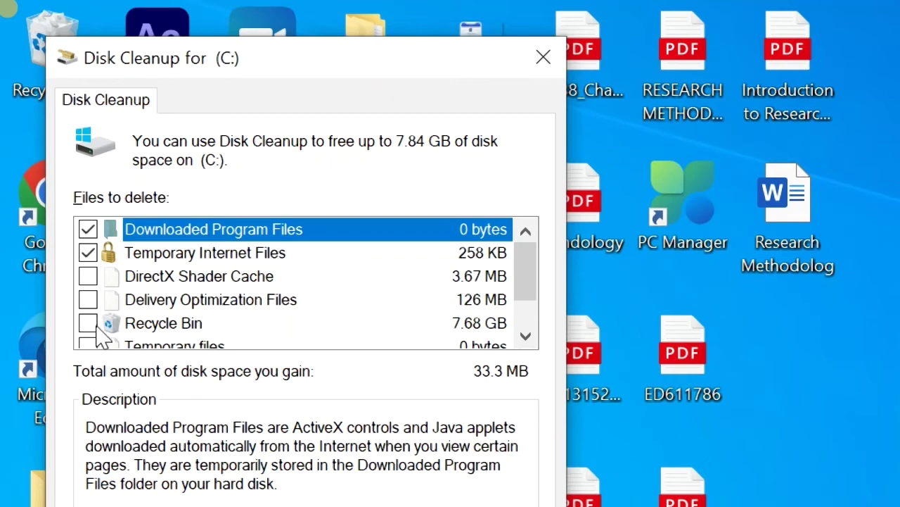
drag(520, 269, 524, 309)
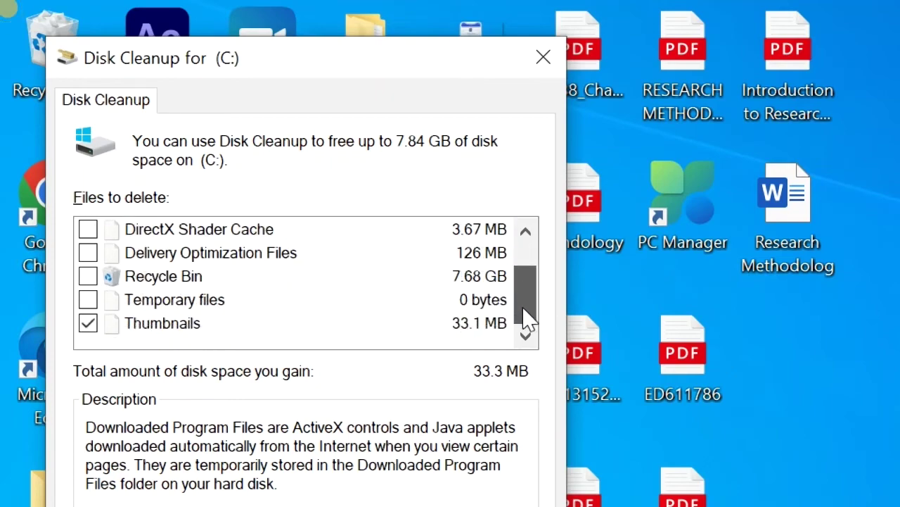
click(90, 301)
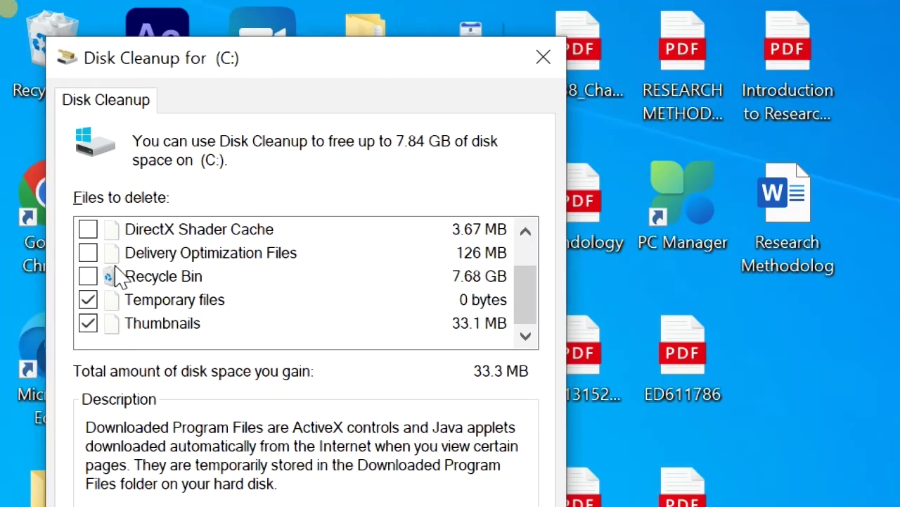
click(86, 276)
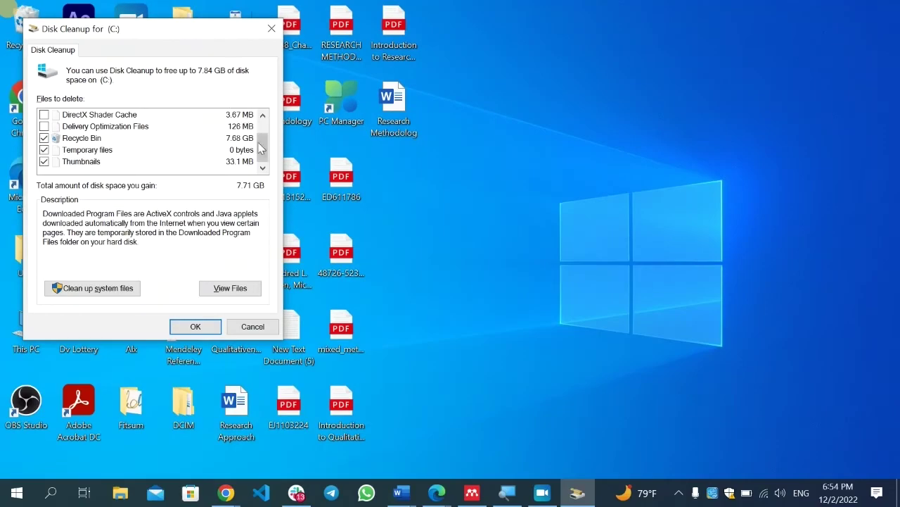
scroll(309, 166, up, 1)
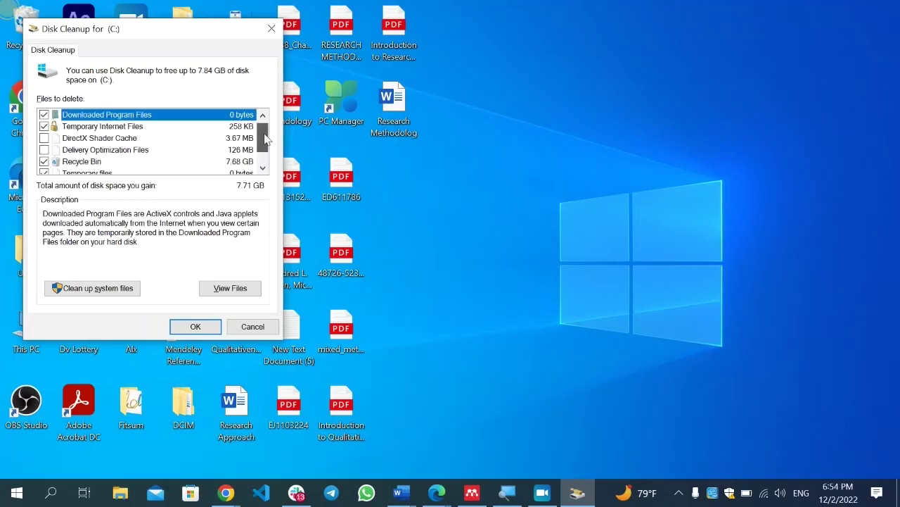
Run the cleanup of the selected file categories and confirm their permanent deletion
click(208, 328)
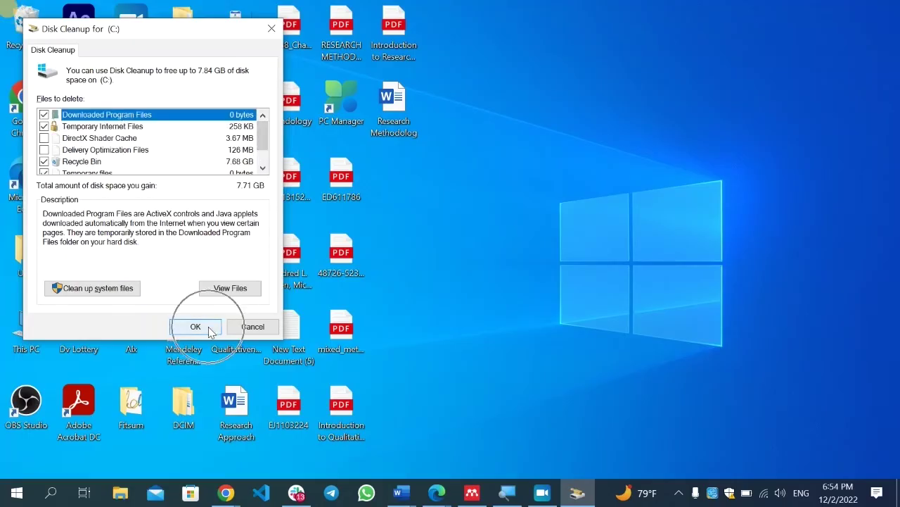
click(210, 329)
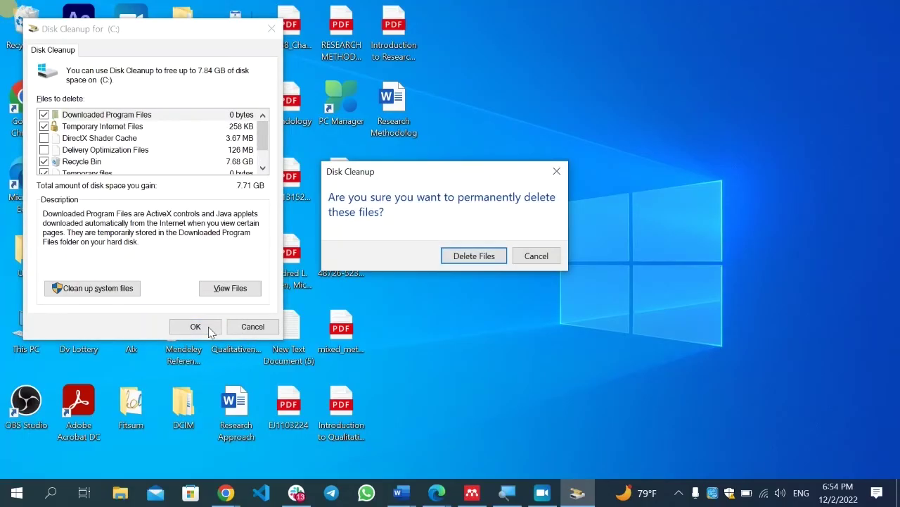
click(382, 224)
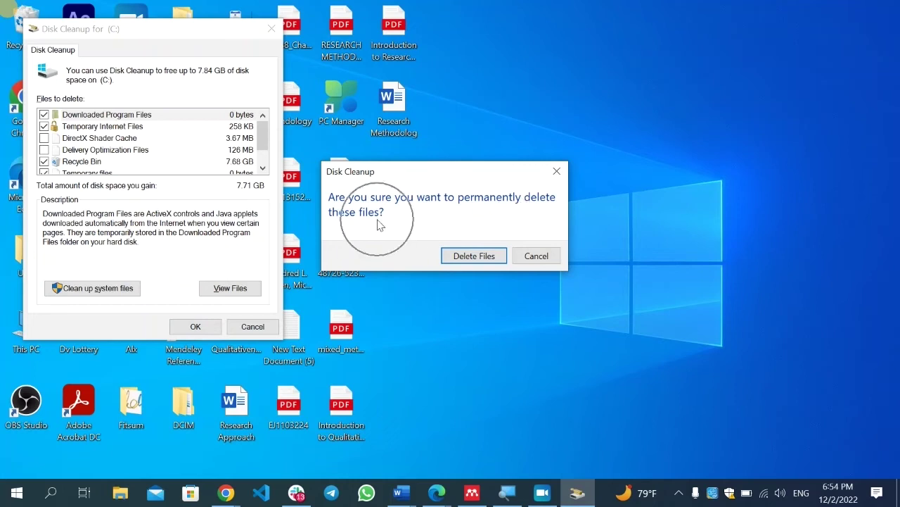
click(482, 257)
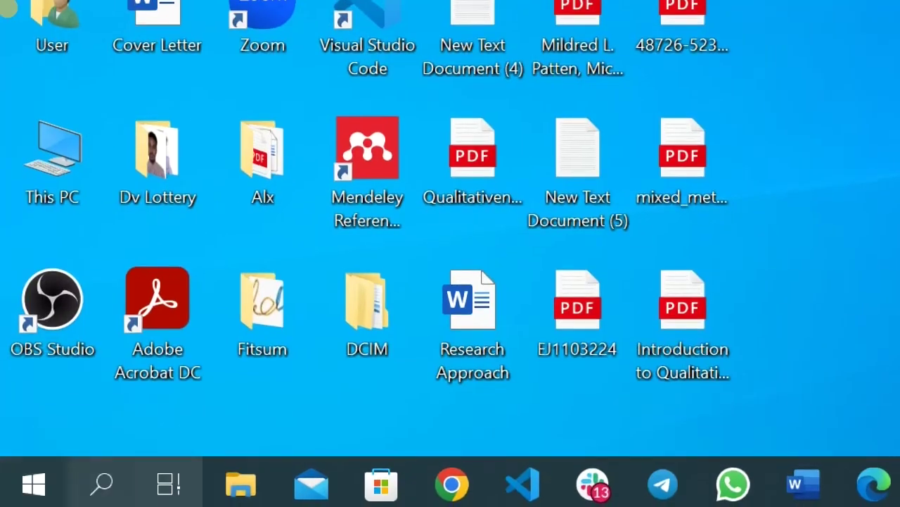
Search Windows for cmd and open Command Prompt as administrator
click(64, 494)
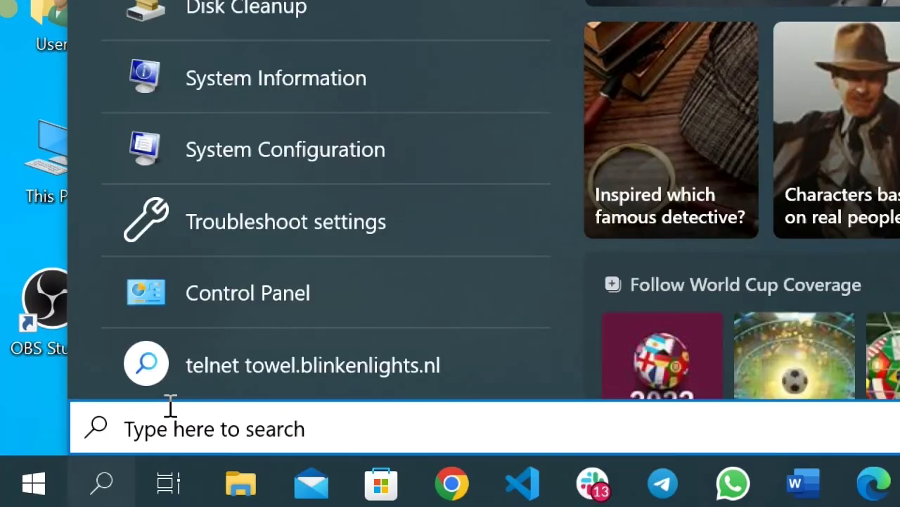
text(cmd)
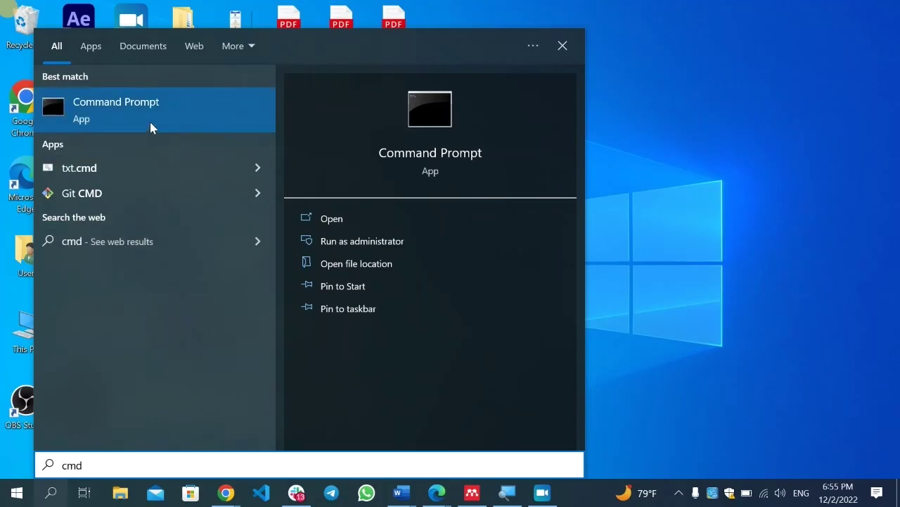
right_click(151, 125)
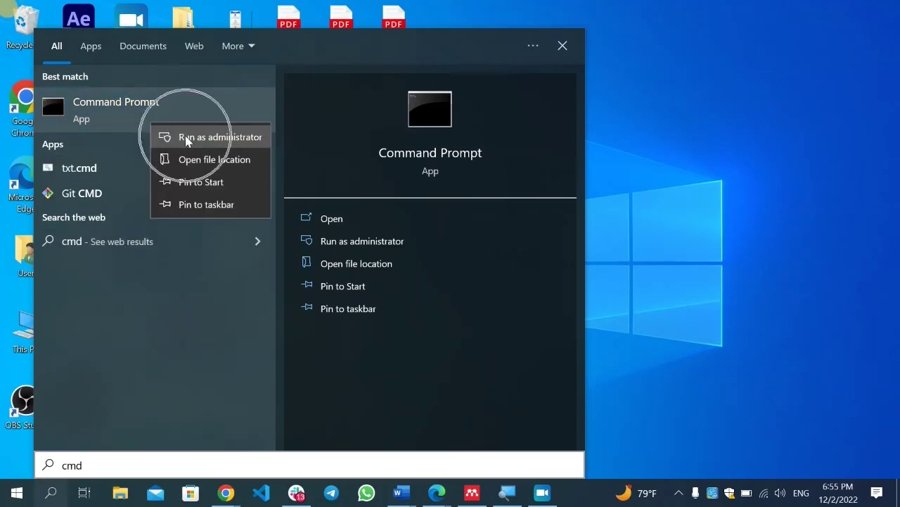
key(Escape)
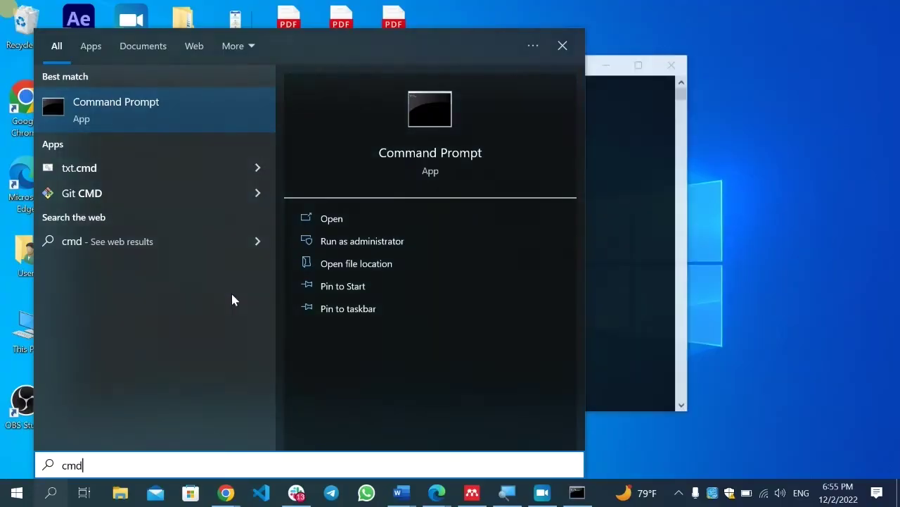
click(149, 116)
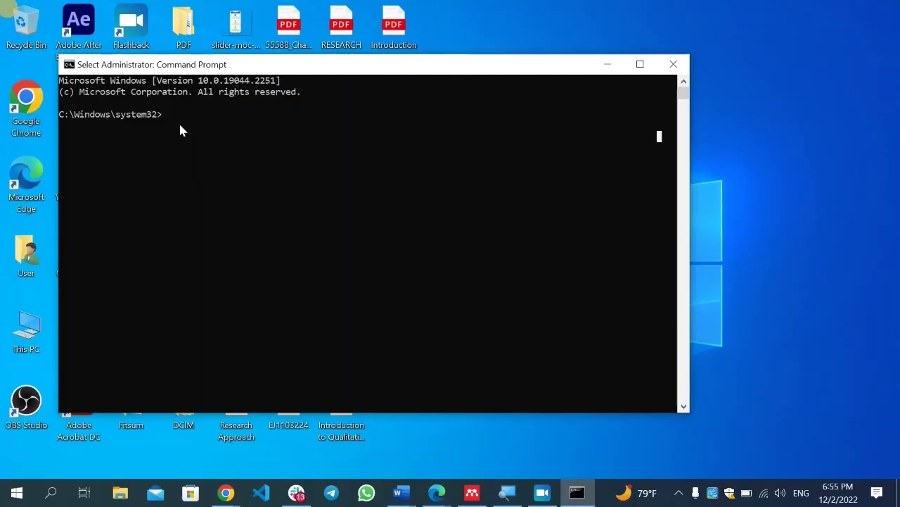
Run the system file scan with the command sfc /scannow
text(sf)
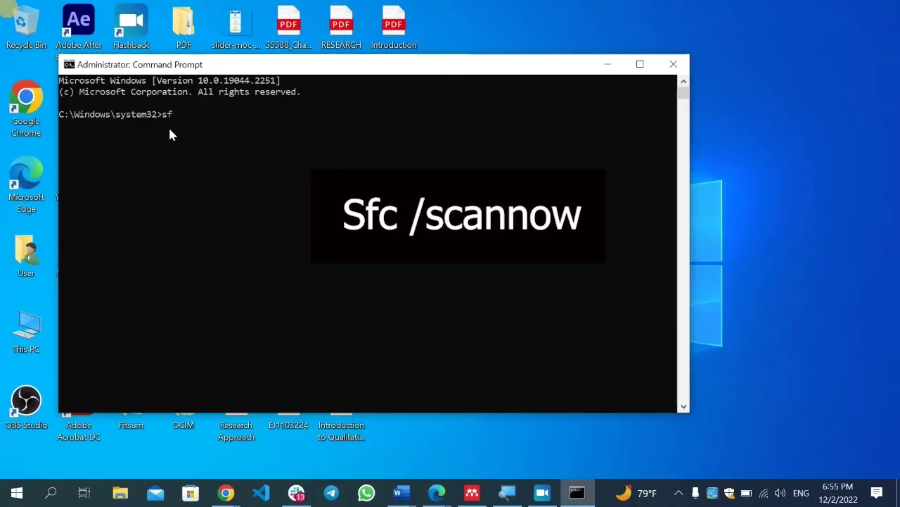
text(c /scannow)
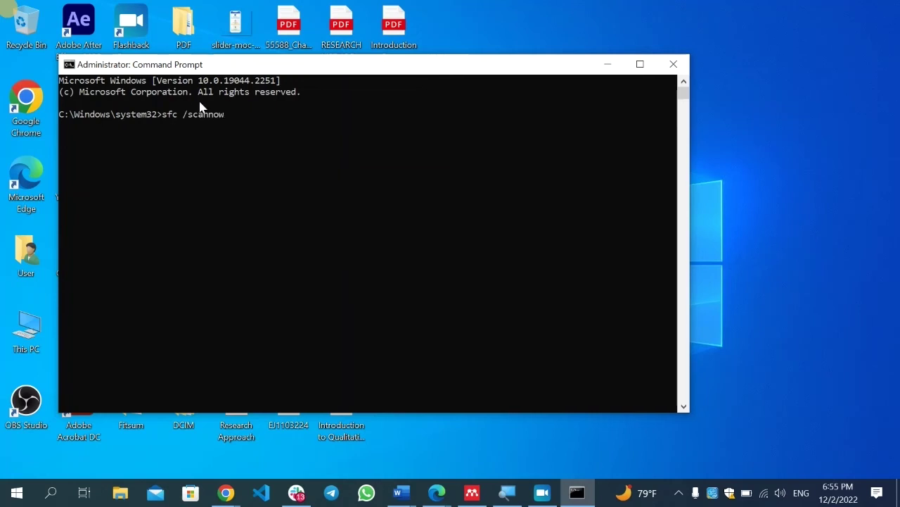
key(Return)
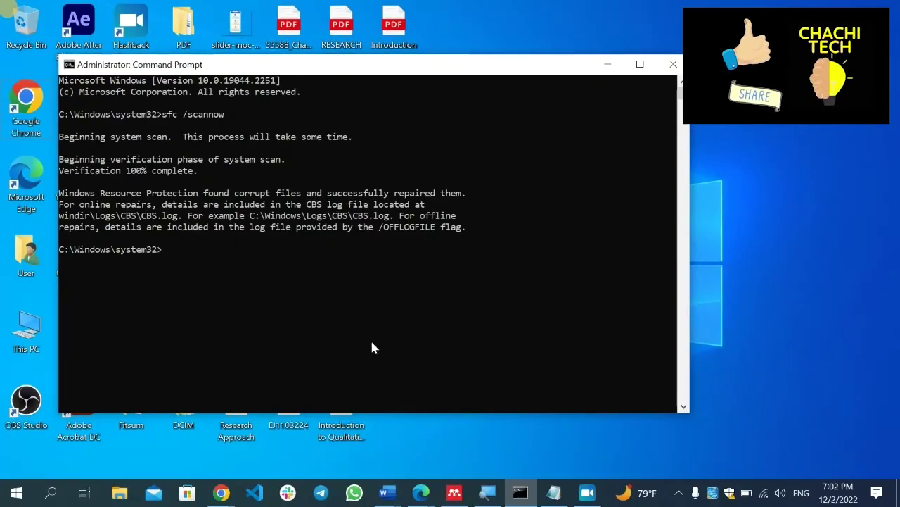
Switch to Notepad, copy the command dism /online /cleanup-image /restorehealth, and minimize the Notepad window
click(554, 493)
drag(306, 114, 61, 90)
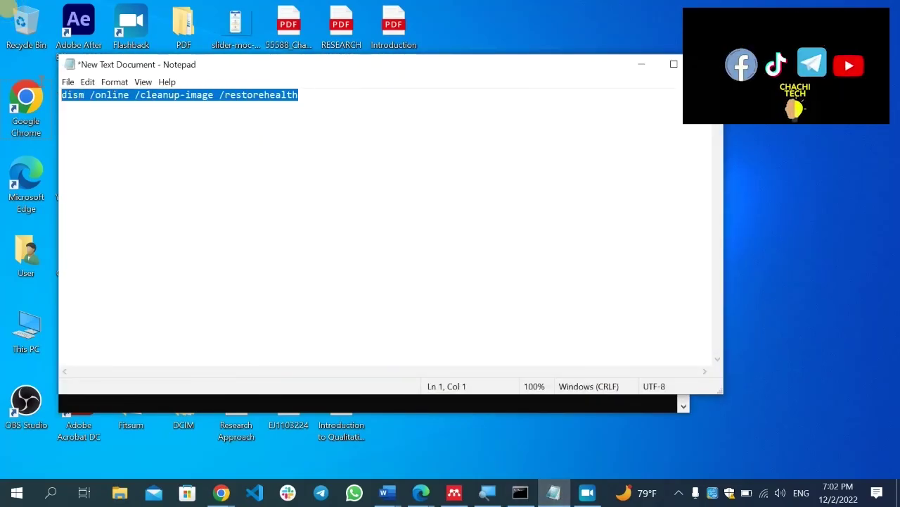
right_click(133, 99)
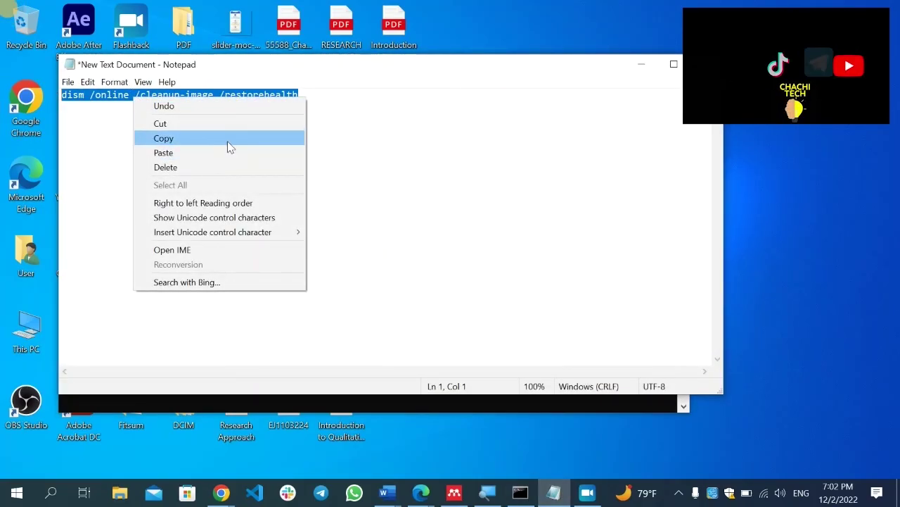
click(227, 141)
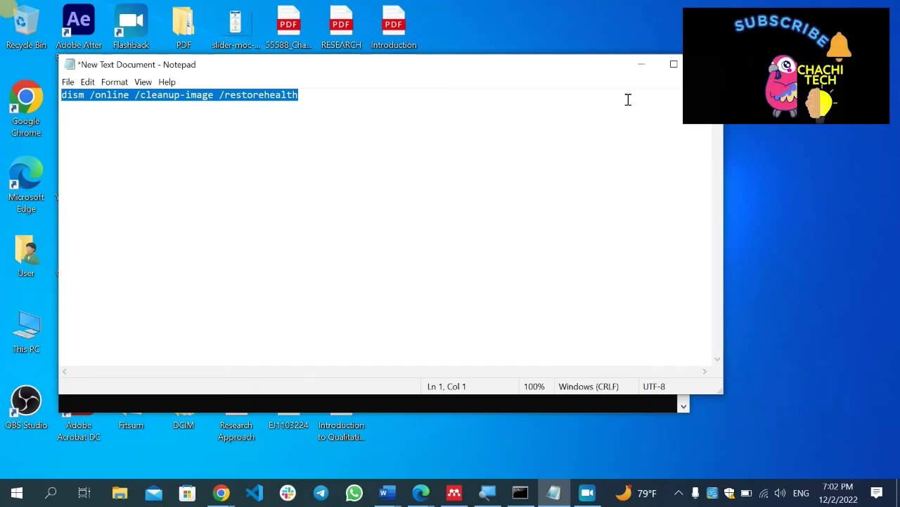
click(642, 64)
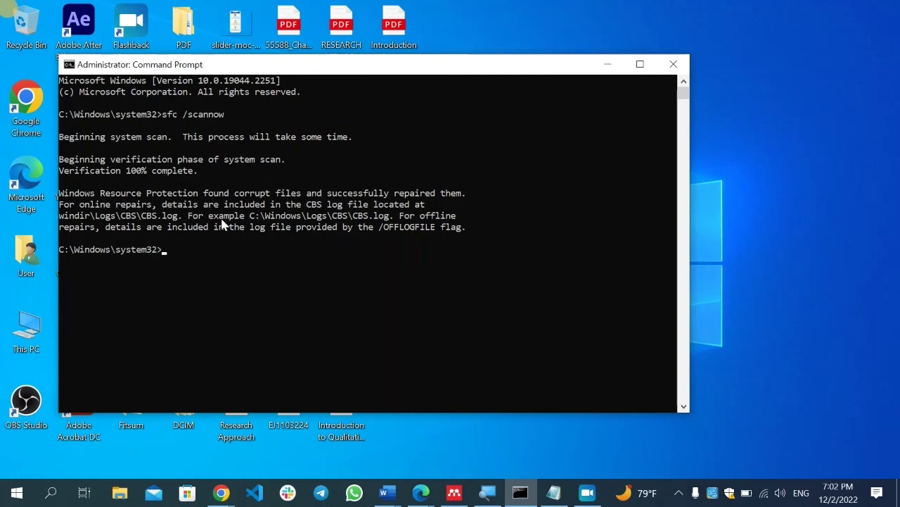
Paste the copied command dism /online /cleanup-image /restorehealth into Command Prompt and run it
right_click(329, 67)
mouse_move(370, 165)
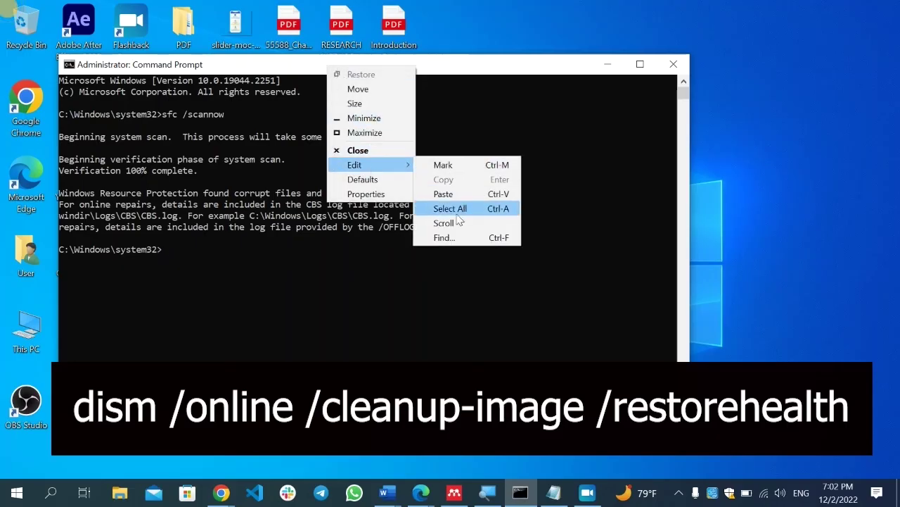
click(448, 193)
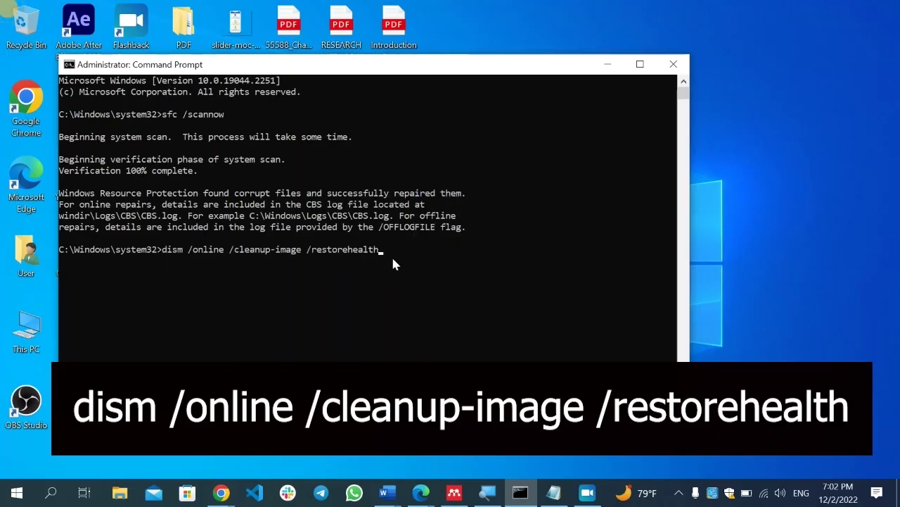
key(Return)
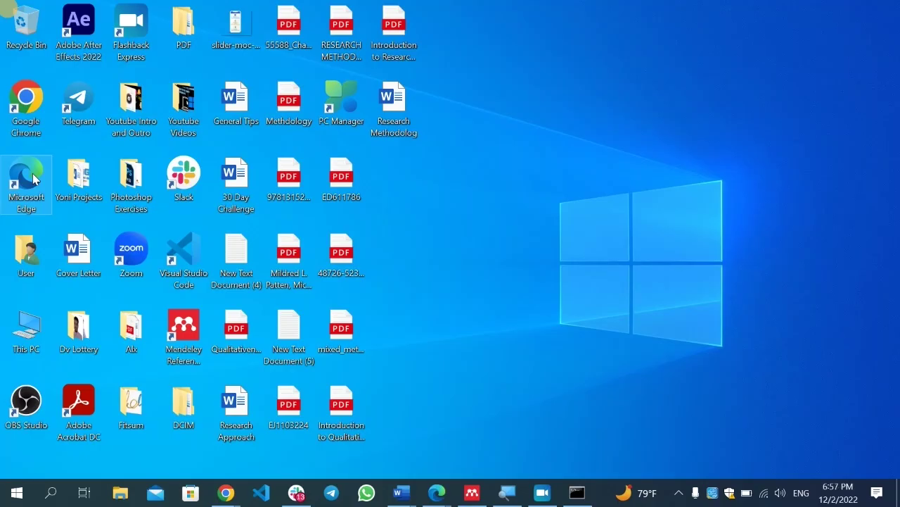
Switch to Google Chrome in a new maximized window and open its settings
mouse_move(242, 497)
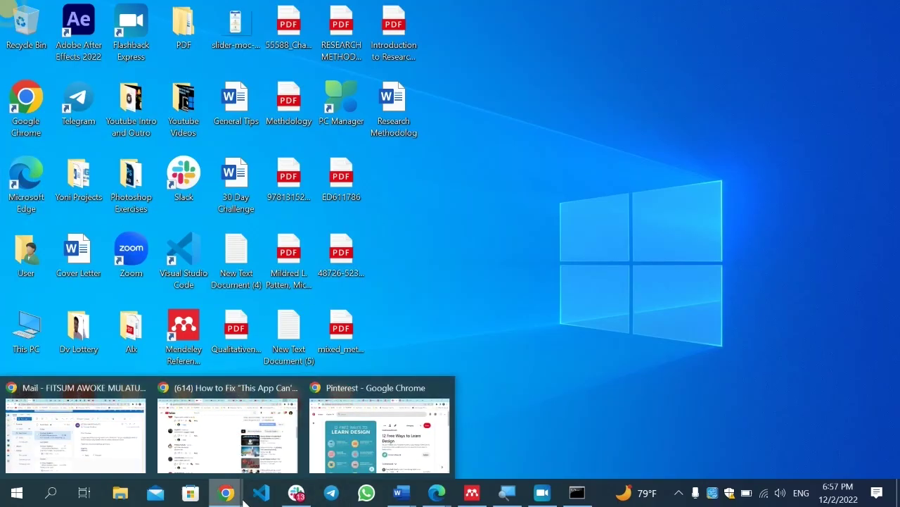
right_click(236, 498)
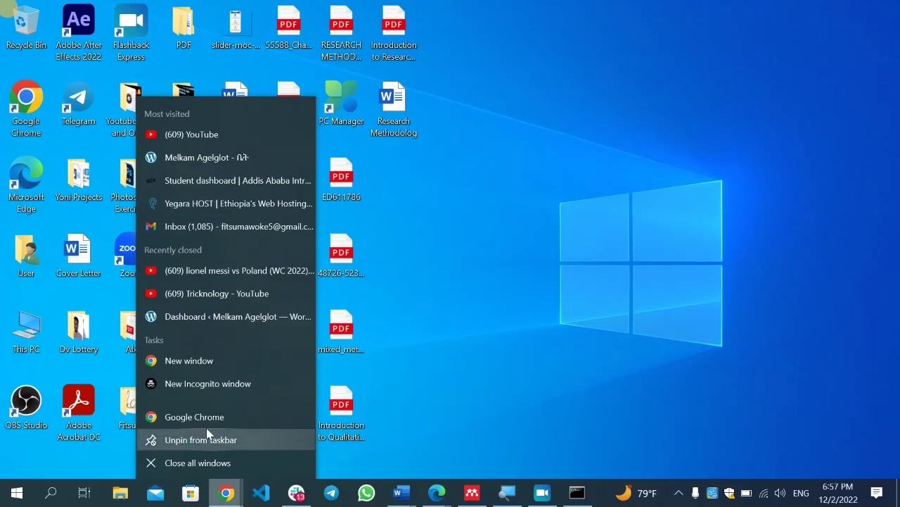
click(191, 361)
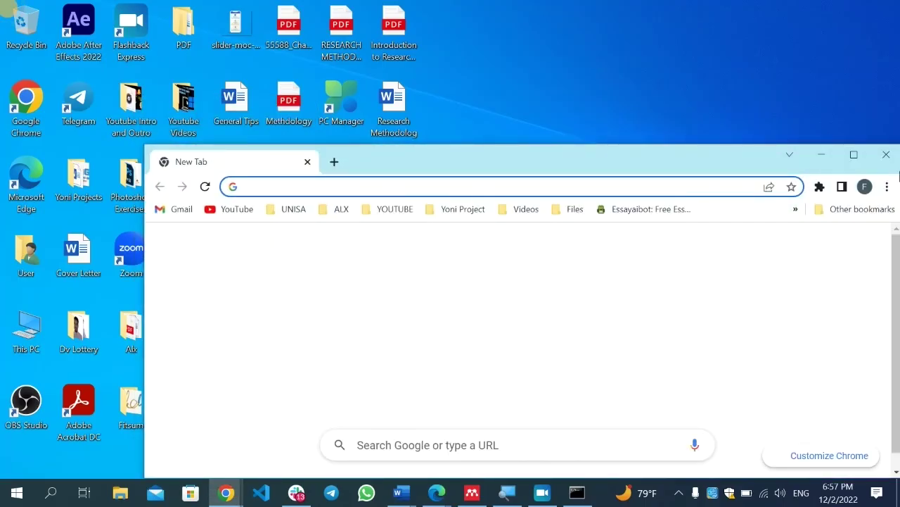
click(853, 154)
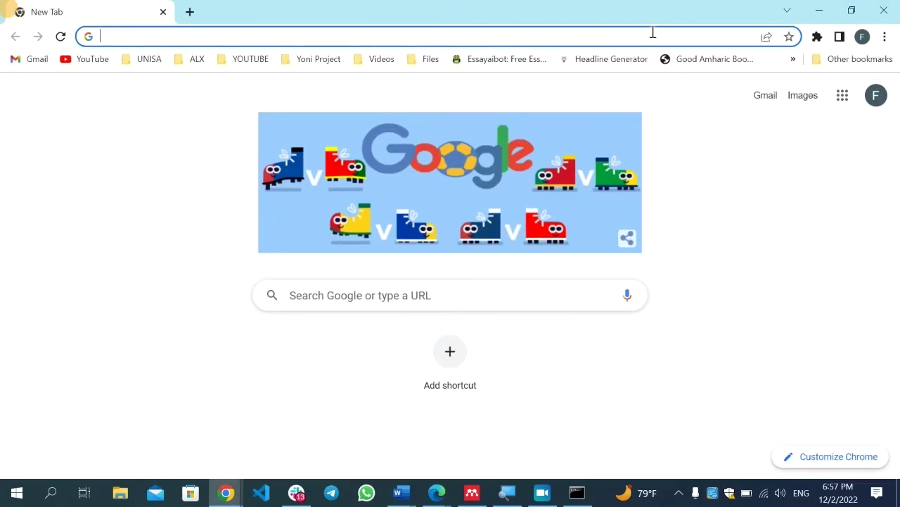
click(890, 41)
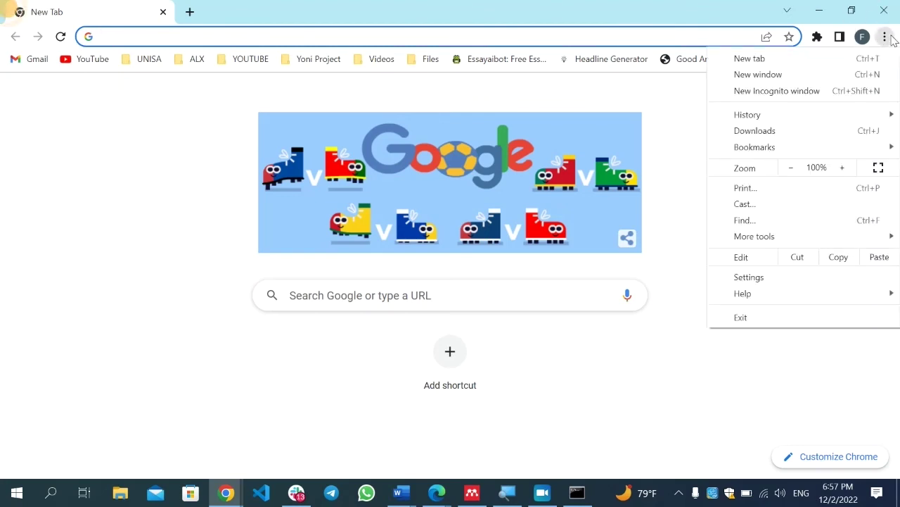
click(787, 280)
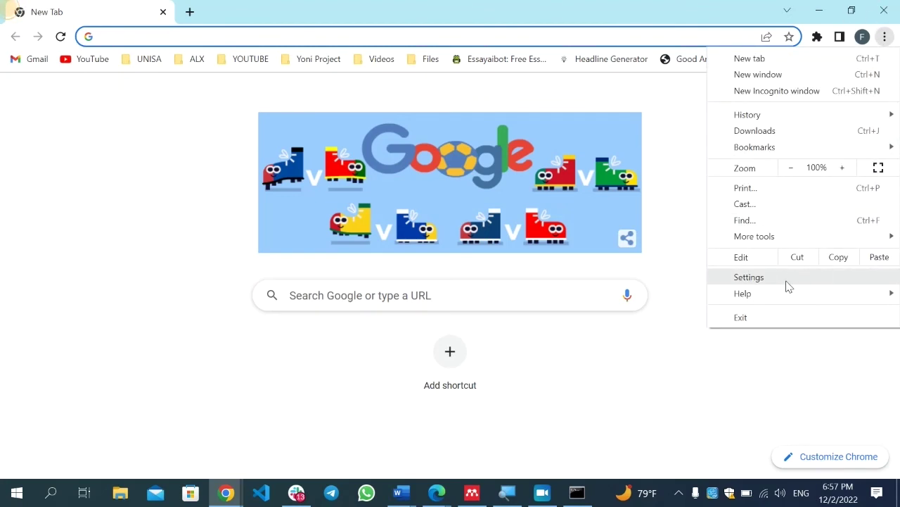